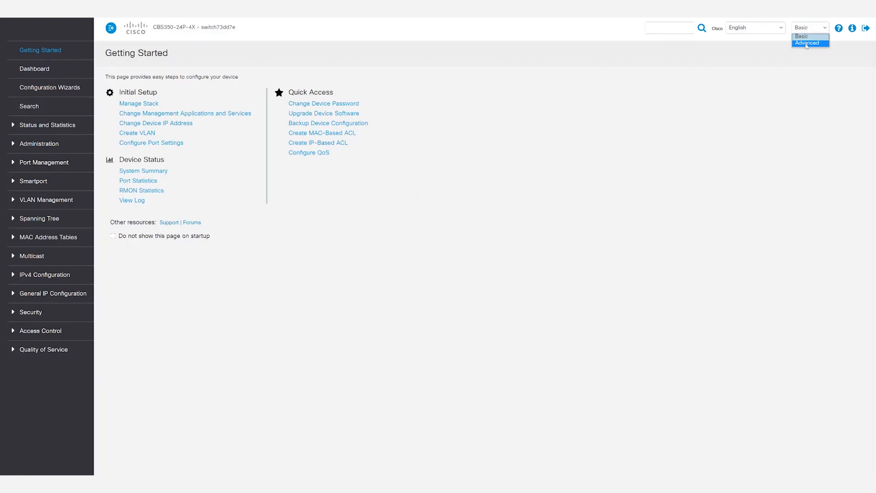
Switch the interface to Advanced display mode and create VLAN 100 named Management
{"action": "left_click", "coordinate": [807, 43]}
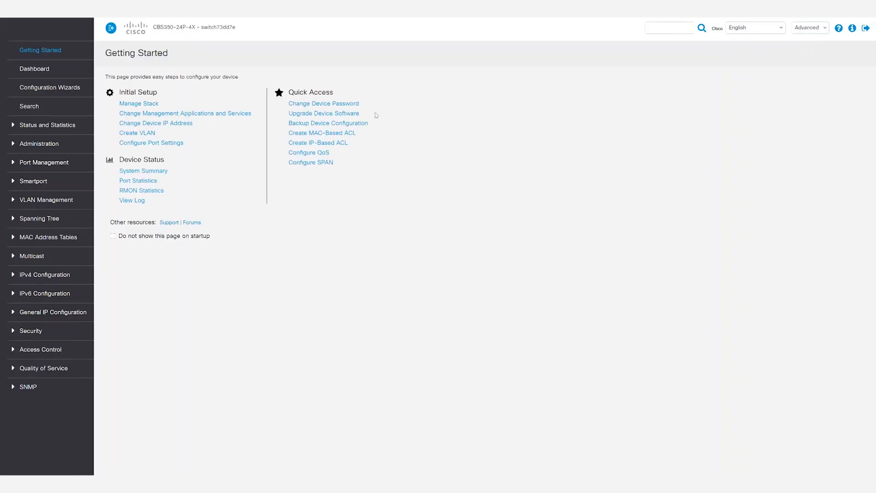
{"action": "left_click", "coordinate": [32, 200]}
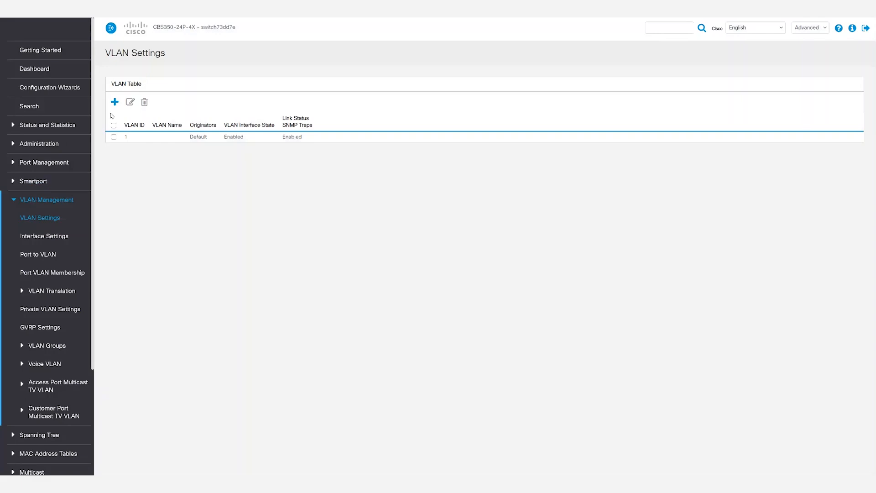
{"action": "left_click", "coordinate": [115, 102]}
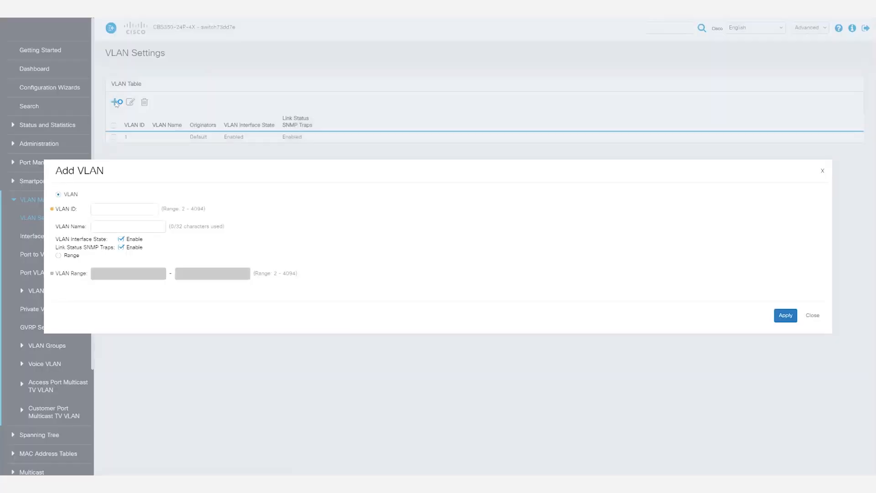
{"action": "left_click", "coordinate": [114, 213]}
{"action": "key", "text": "Tab"}
{"action": "type", "text": "Management"}
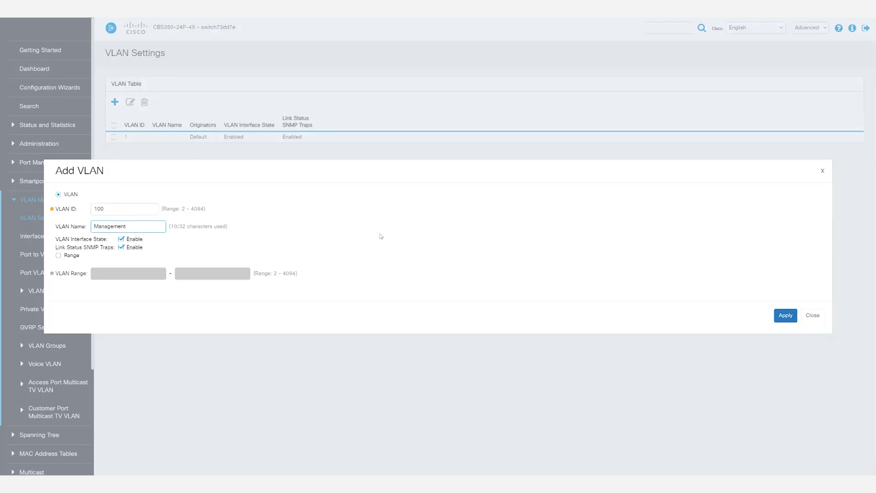
{"action": "left_click", "coordinate": [785, 316]}
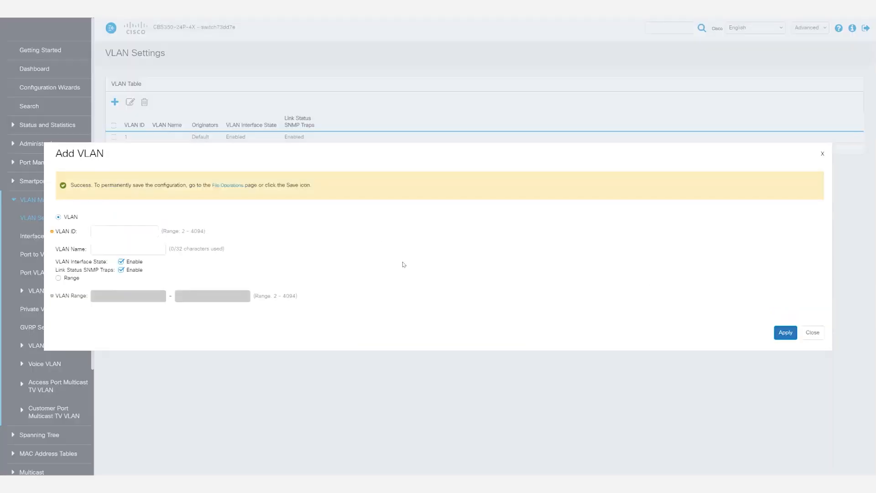
Create VLAN 200 named Accounting
{"action": "left_click", "coordinate": [136, 233]}
{"action": "type", "text": "200"}
{"action": "key", "text": "Tab"}
{"action": "type", "text": "Accoun"}
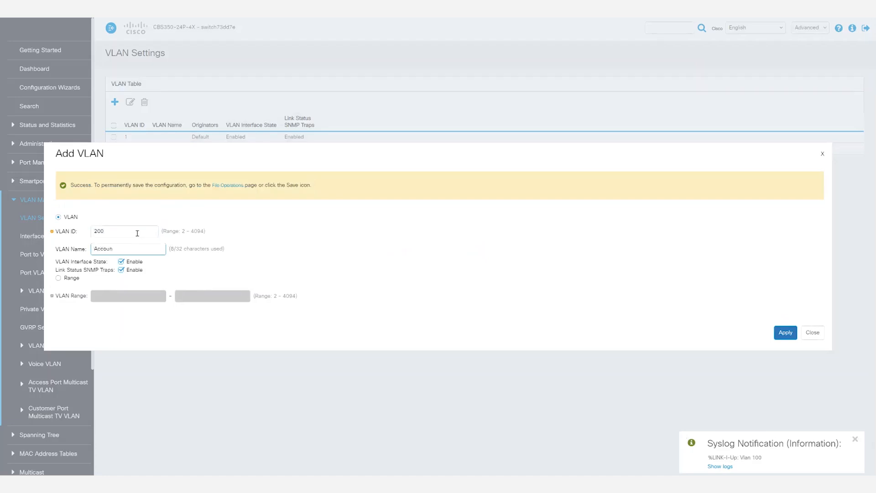
{"action": "left_click", "coordinate": [786, 332]}
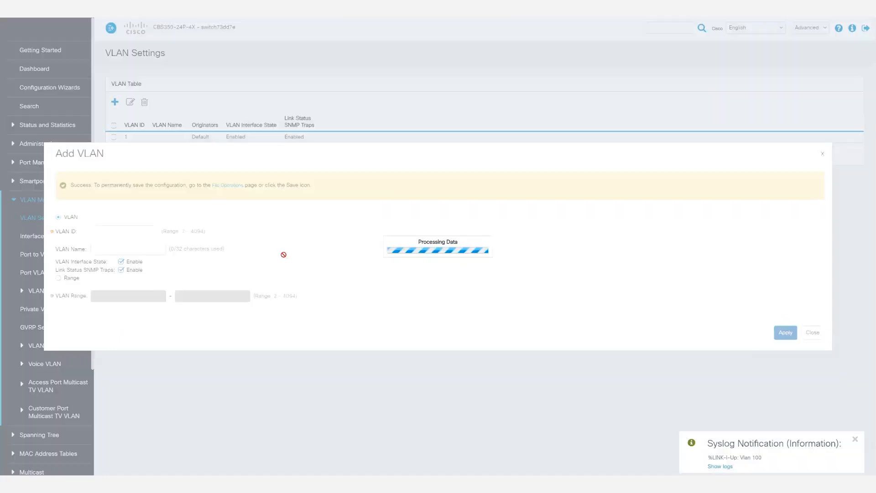
Create VLAN 300 named Sales and return to the VLAN table
{"action": "left_click", "coordinate": [138, 231]}
{"action": "type", "text": "300"}
{"action": "key", "text": "Tab"}
{"action": "type", "text": "Sales"}
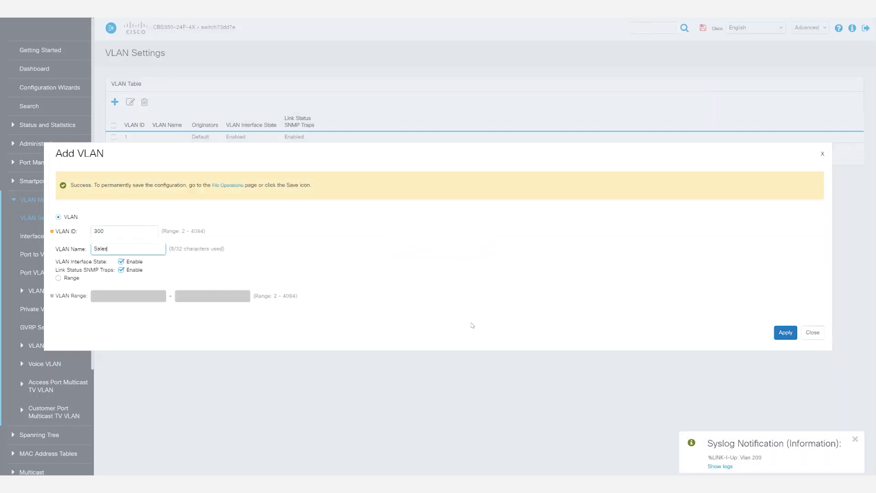
{"action": "left_click", "coordinate": [785, 332]}
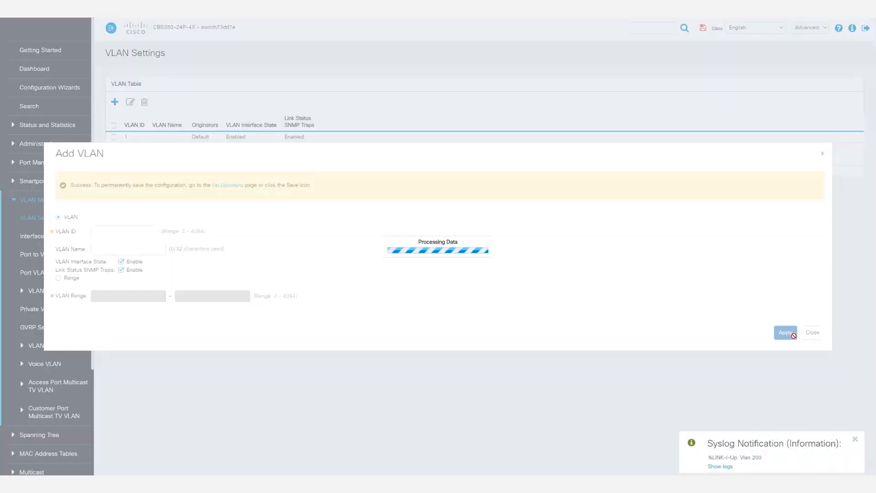
{"action": "left_click", "coordinate": [812, 334]}
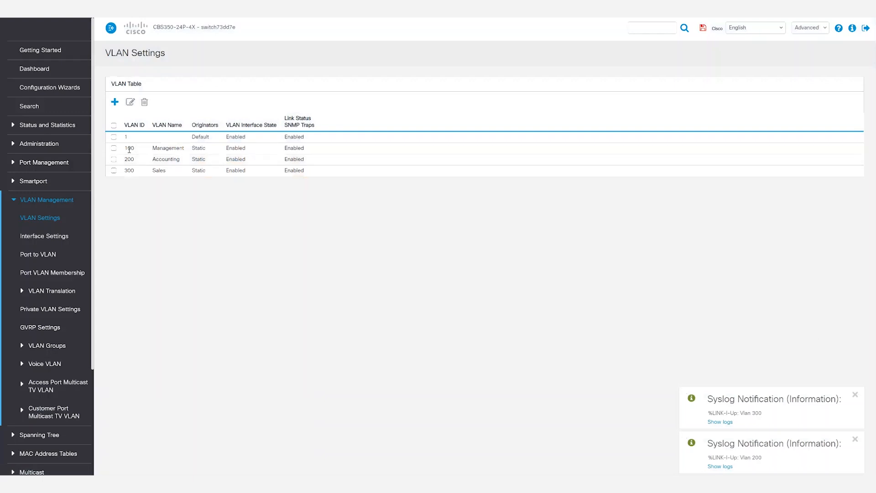
{"action": "left_click_drag", "start_coordinate": [124, 147], "coordinate": [318, 173]}
{"action": "left_click", "coordinate": [318, 172]}
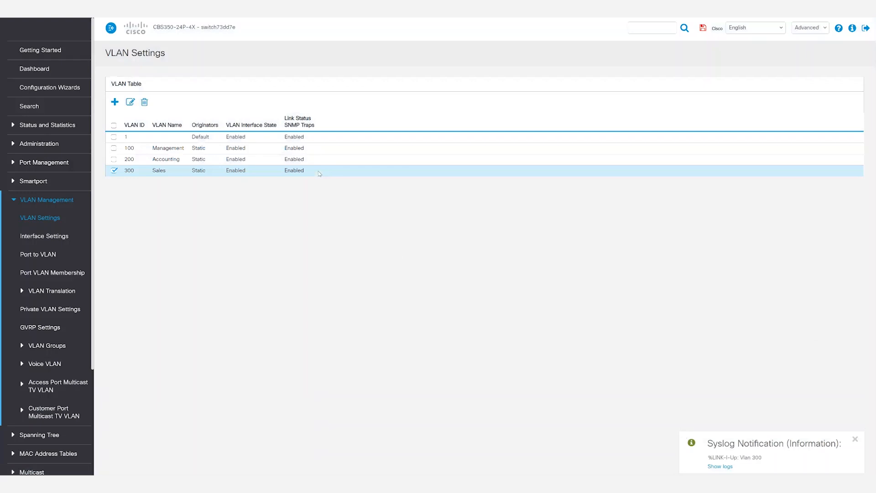
Add a private VLAN with primary VLAN 100, isolated VLAN 200 and community VLAN 300
{"action": "left_click", "coordinate": [48, 308]}
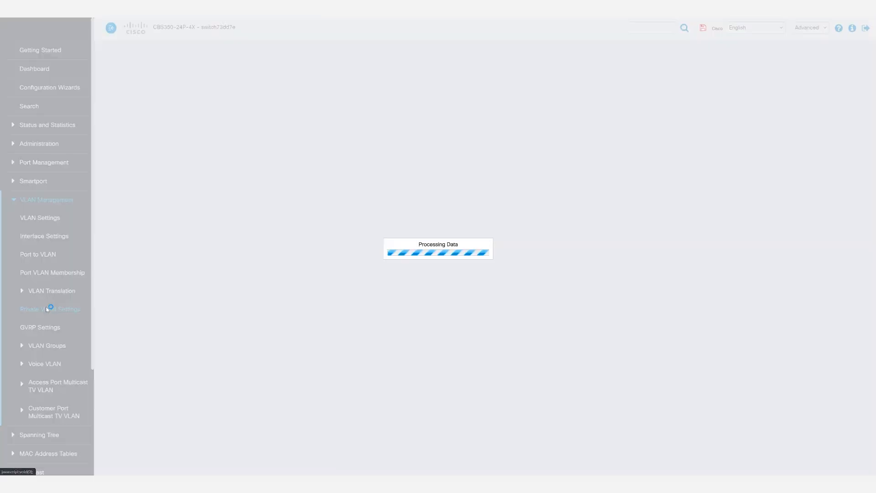
{"action": "left_click", "coordinate": [115, 117]}
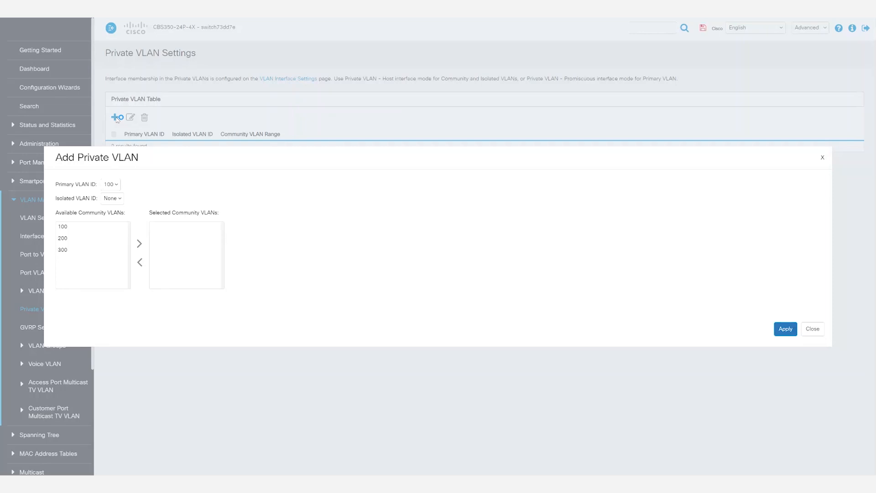
{"action": "left_click", "coordinate": [115, 186]}
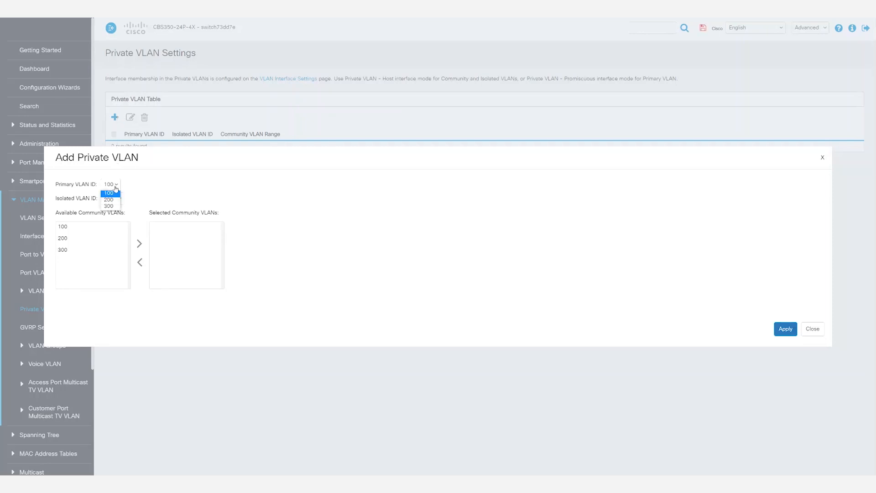
{"action": "left_click", "coordinate": [116, 187]}
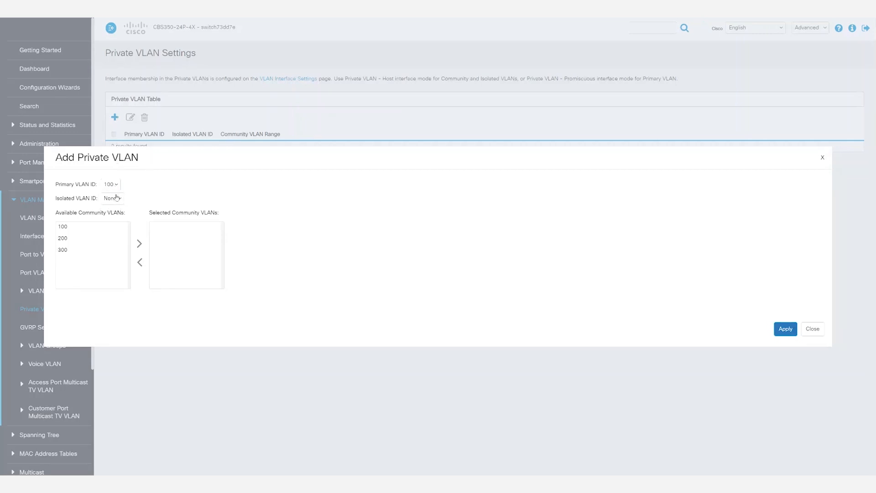
{"action": "left_click", "coordinate": [117, 200]}
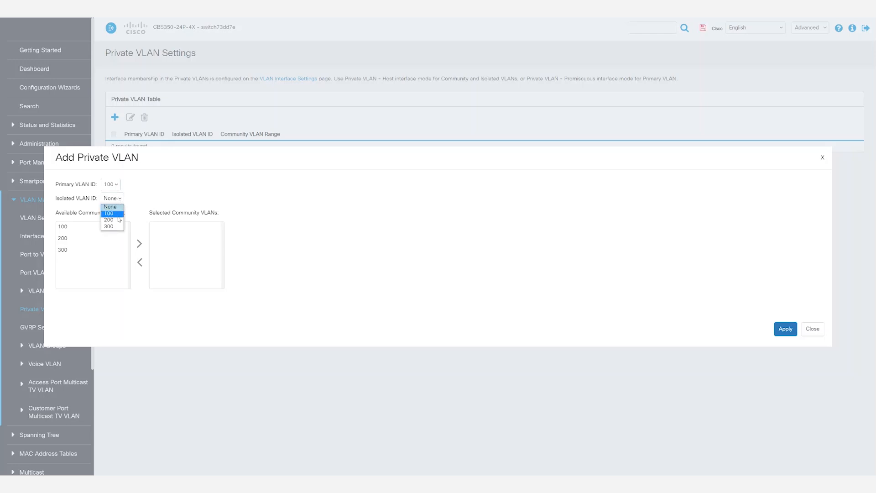
{"action": "left_click", "coordinate": [119, 219]}
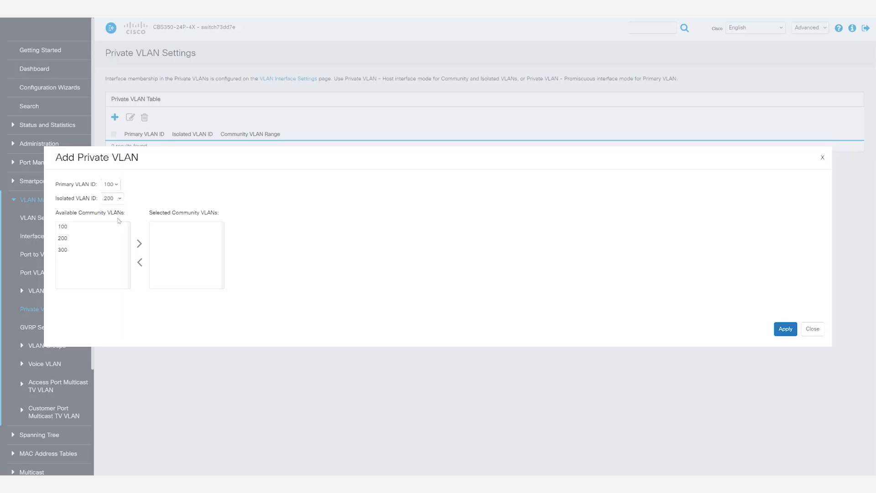
{"action": "left_click", "coordinate": [73, 252]}
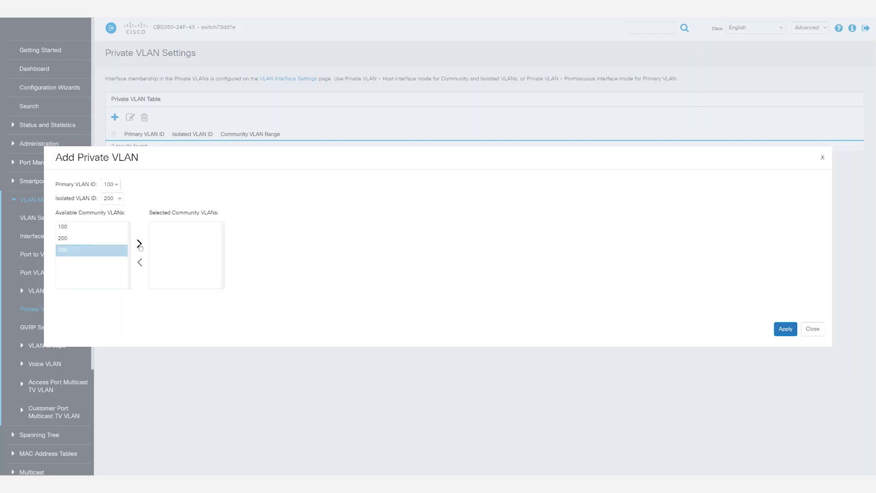
{"action": "left_click", "coordinate": [139, 245]}
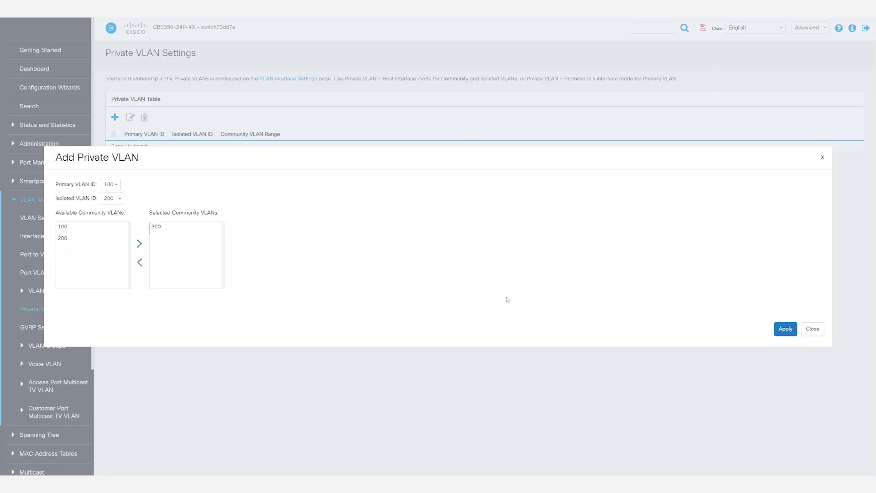
{"action": "left_click", "coordinate": [777, 332]}
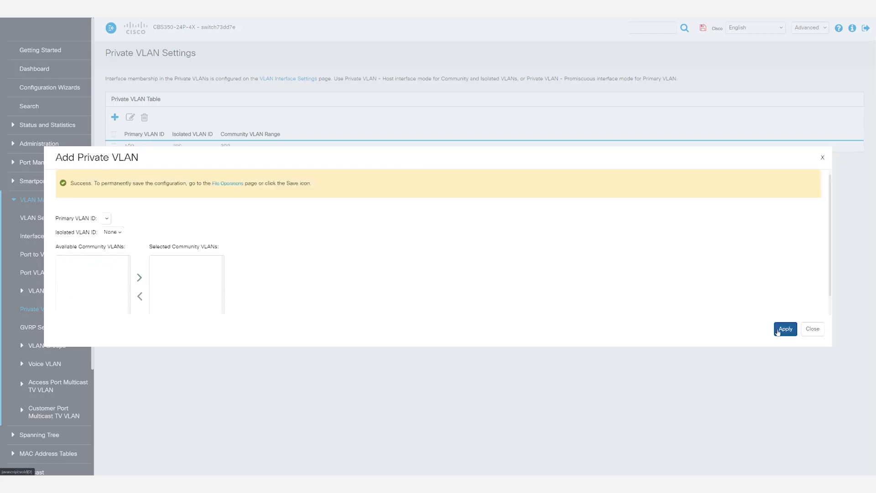
{"action": "left_click", "coordinate": [806, 333]}
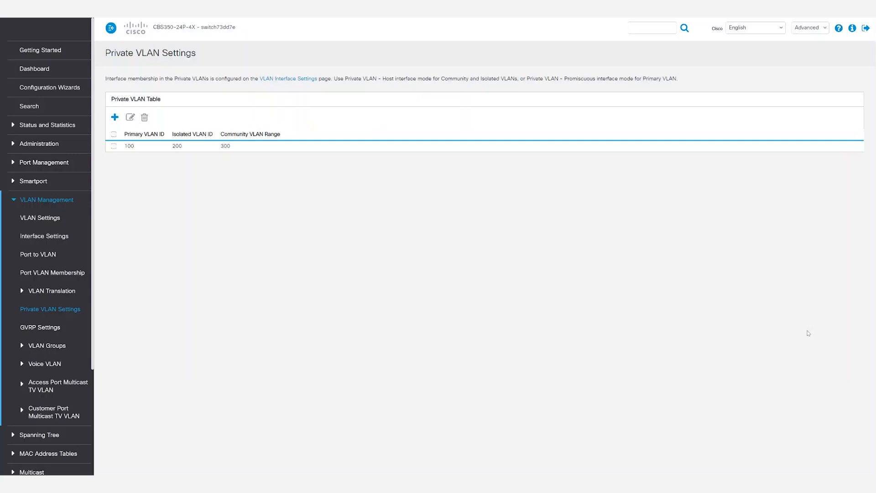
{"action": "double_click", "coordinate": [129, 146]}
{"action": "double_click", "coordinate": [176, 146]}
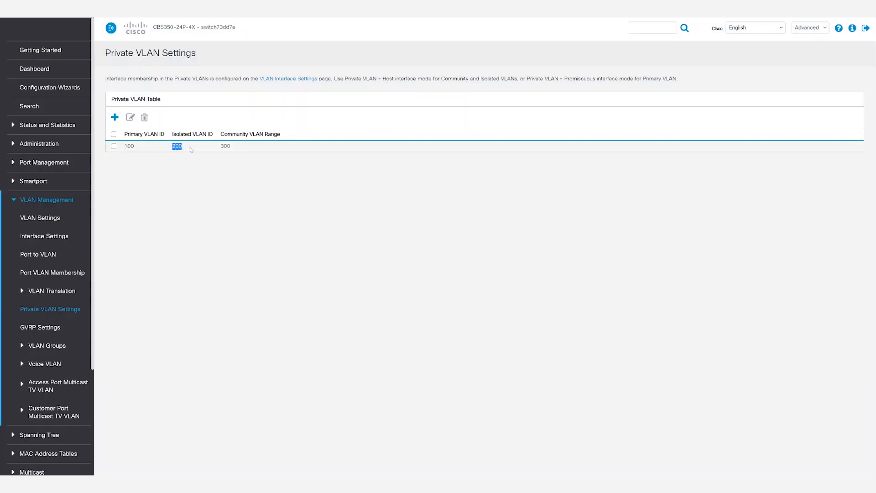
{"action": "double_click", "coordinate": [224, 146]}
{"action": "left_click", "coordinate": [247, 150]}
Set port GE1 to Private VLAN - Host mode with primary VLAN 100 and isolated secondary VLAN 200, and apply it
{"action": "left_click", "coordinate": [53, 239]}
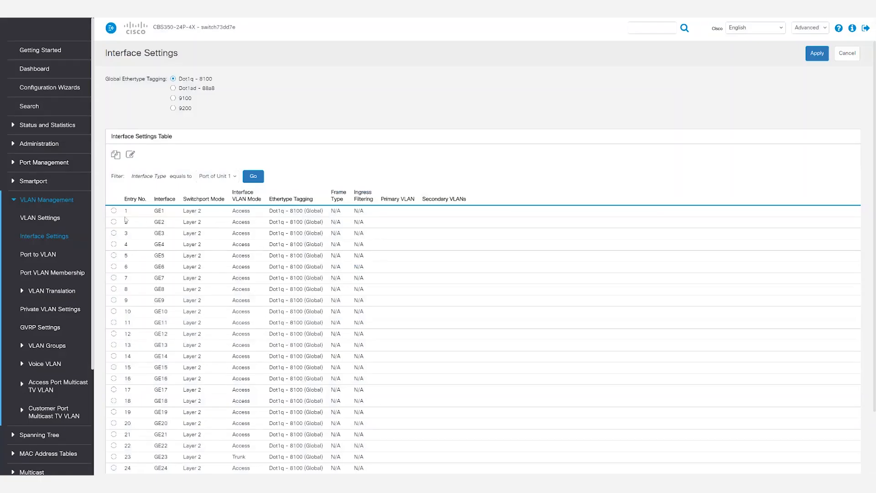
{"action": "left_click", "coordinate": [113, 212]}
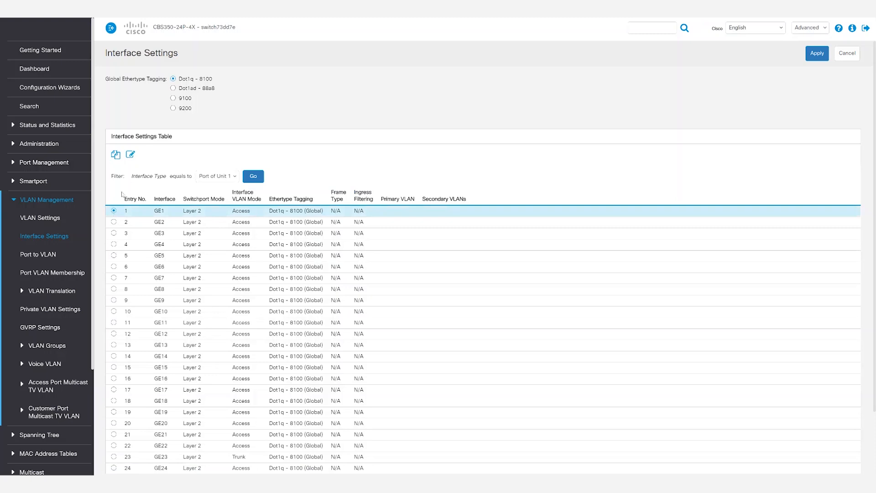
{"action": "left_click", "coordinate": [130, 155]}
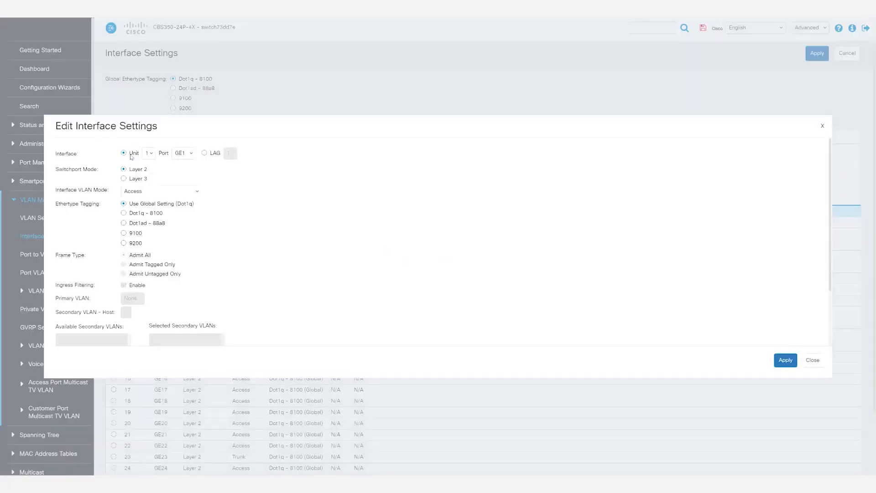
{"action": "left_click", "coordinate": [147, 196]}
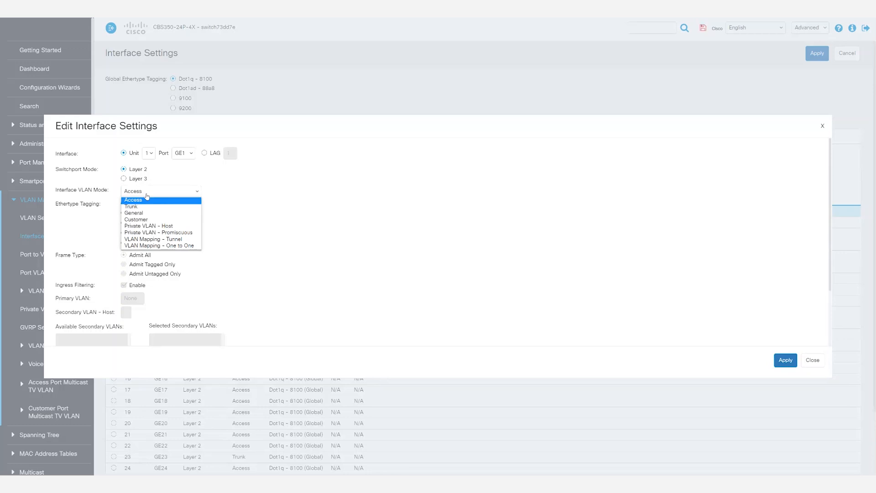
{"action": "left_click", "coordinate": [150, 226]}
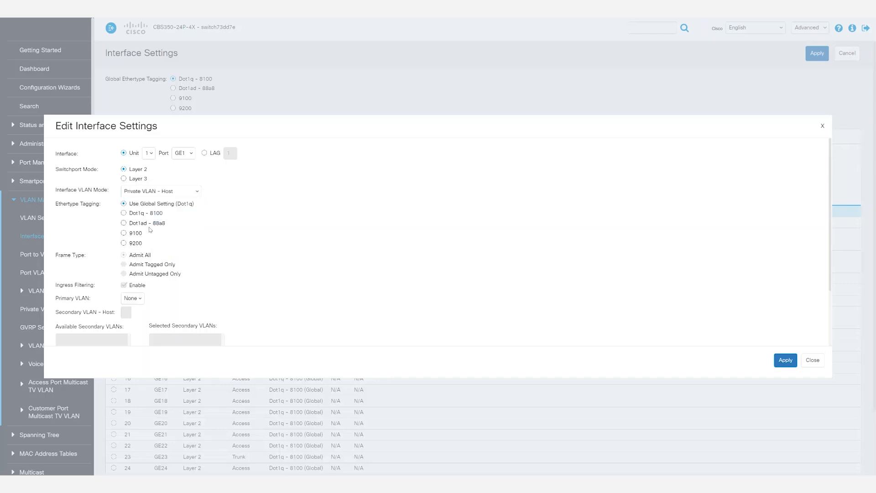
{"action": "left_click", "coordinate": [139, 301]}
{"action": "left_click", "coordinate": [136, 314]}
{"action": "left_click", "coordinate": [137, 314]}
{"action": "left_click", "coordinate": [137, 314]}
{"action": "left_click", "coordinate": [785, 361]}
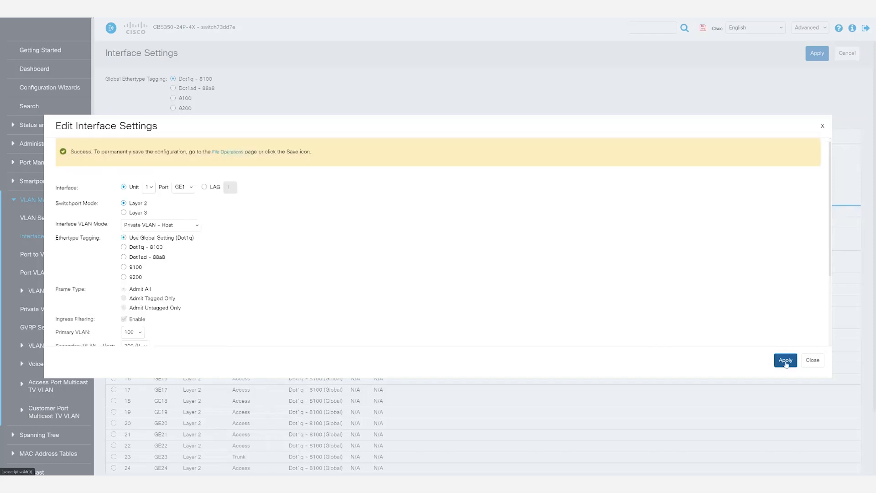
{"action": "left_click", "coordinate": [813, 360]}
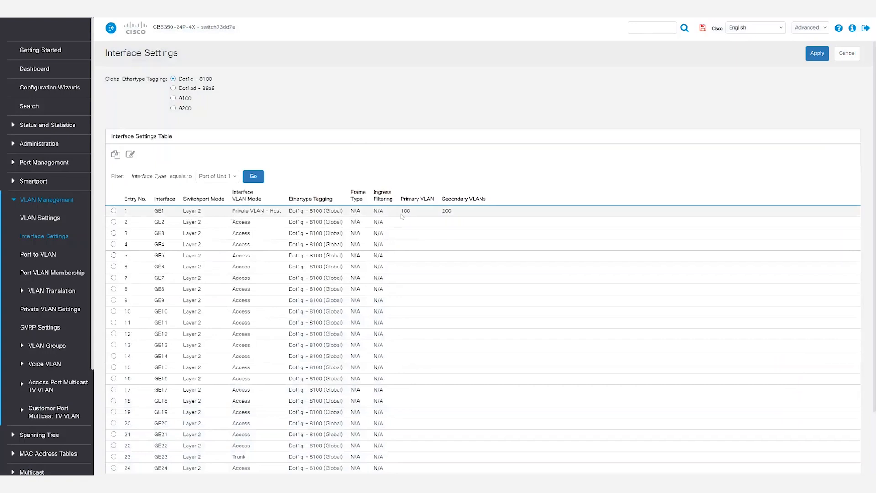
Set port GE2 to Private VLAN - Host mode with primary VLAN 100 and community secondary VLAN 300, and apply it
{"action": "left_click", "coordinate": [114, 222]}
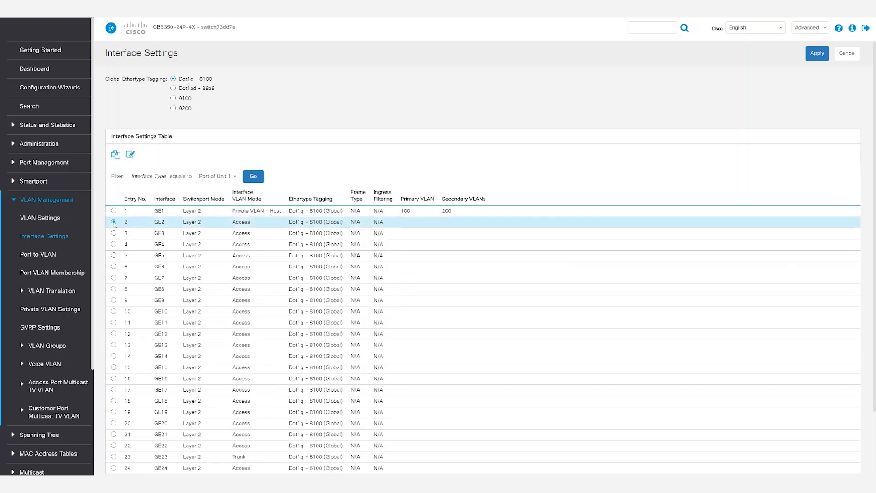
{"action": "left_click", "coordinate": [133, 154]}
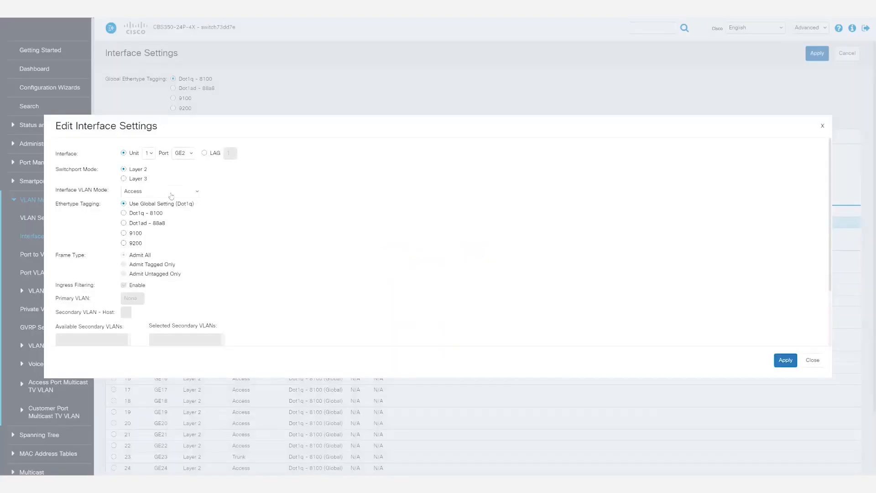
{"action": "left_click", "coordinate": [170, 192]}
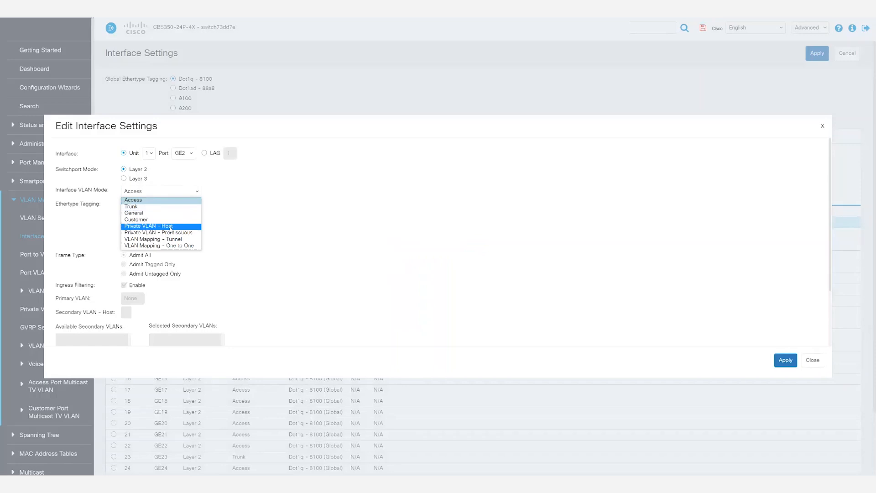
{"action": "left_click", "coordinate": [170, 227]}
{"action": "left_click", "coordinate": [133, 298]}
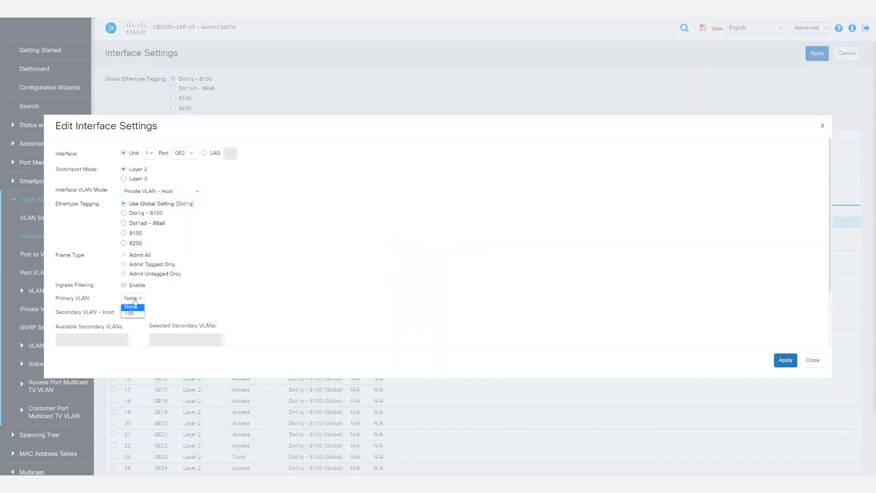
{"action": "left_click", "coordinate": [134, 314]}
{"action": "left_click", "coordinate": [133, 313]}
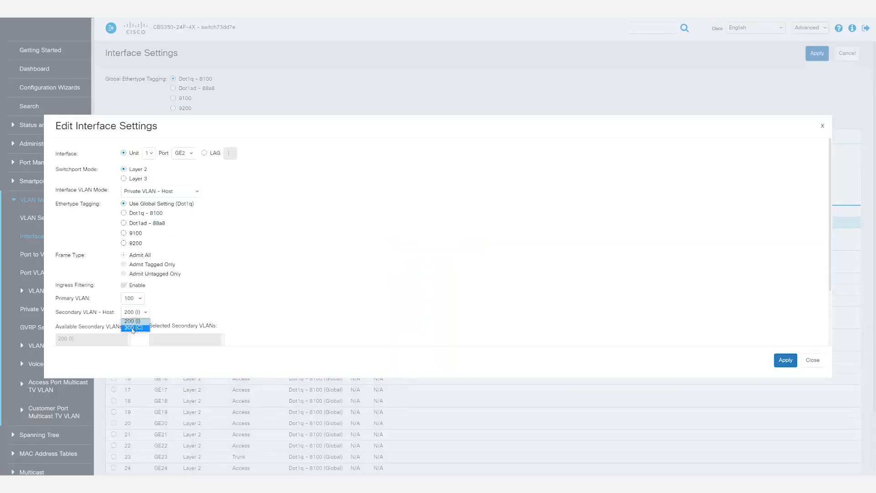
{"action": "left_click", "coordinate": [133, 328]}
{"action": "left_click", "coordinate": [781, 360]}
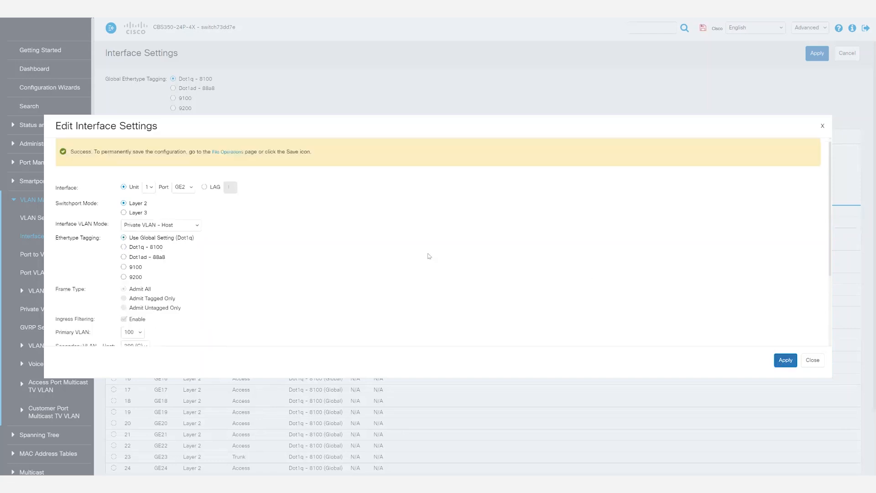
Select port GE3 and set its interface VLAN mode to Private VLAN - Promiscuous with primary VLAN 100
{"action": "left_click", "coordinate": [185, 187]}
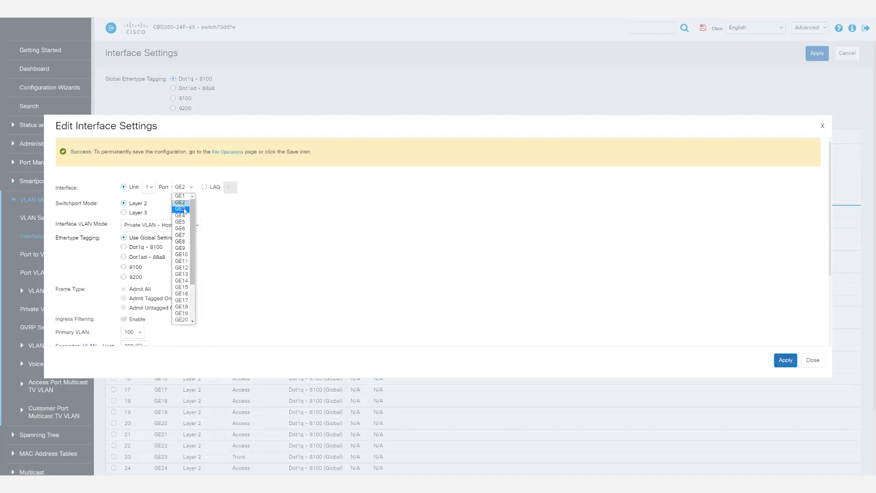
{"action": "left_click", "coordinate": [184, 210]}
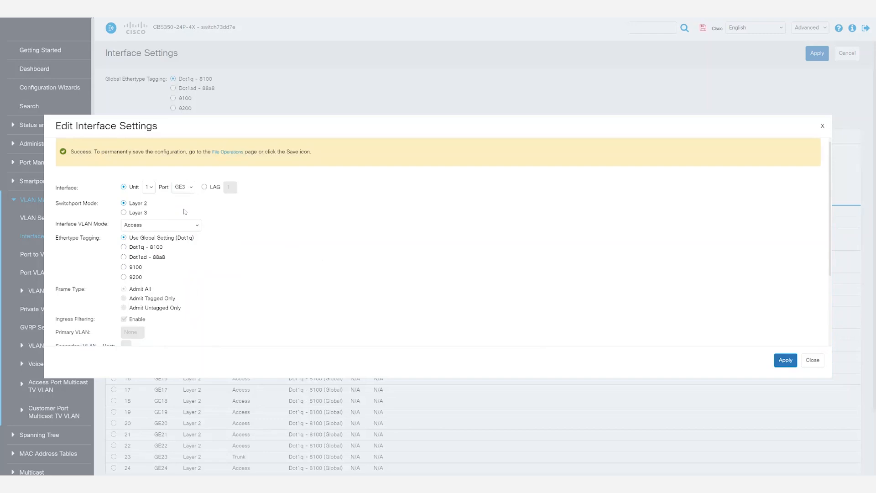
{"action": "left_click", "coordinate": [178, 227]}
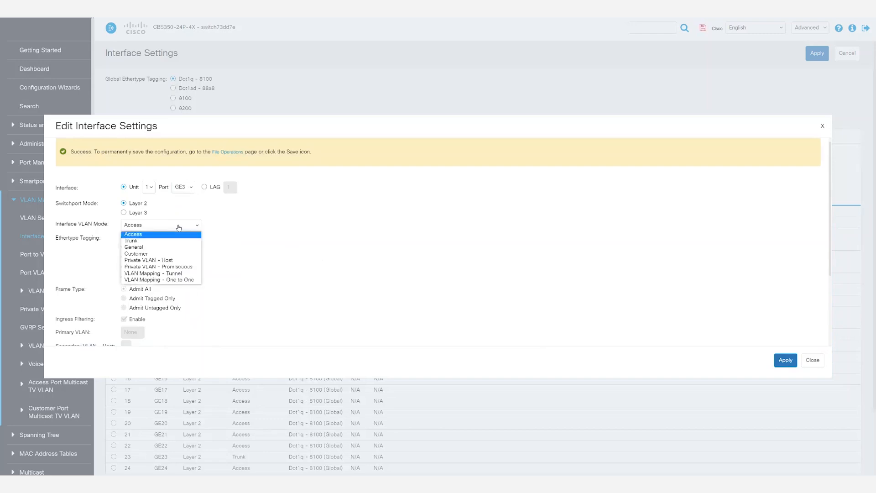
{"action": "left_click", "coordinate": [178, 269]}
{"action": "left_click", "coordinate": [139, 336]}
{"action": "left_click", "coordinate": [136, 348]}
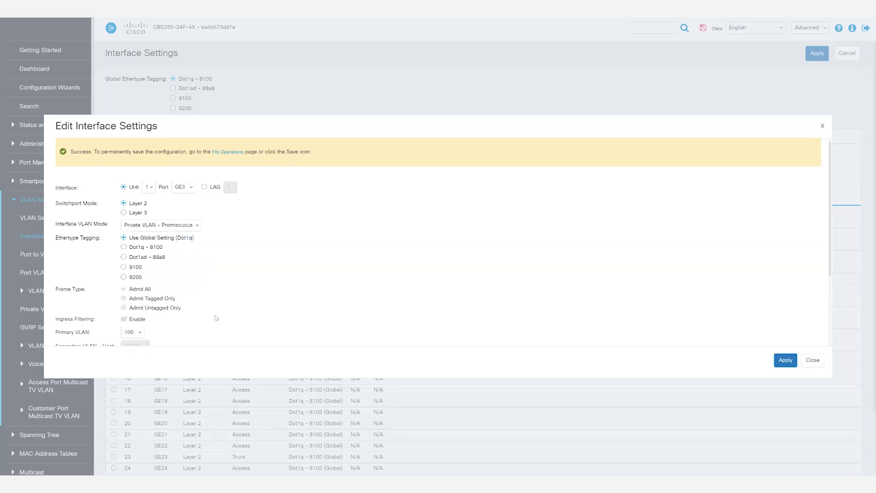
Assign secondary VLANs 200 (isolated) and 300 (community) to GE3, apply the settings and return to the interface table
{"action": "scroll", "coordinate": [216, 318], "scroll_direction": "down", "scroll_amount": 3}
{"action": "left_click", "coordinate": [73, 269]}
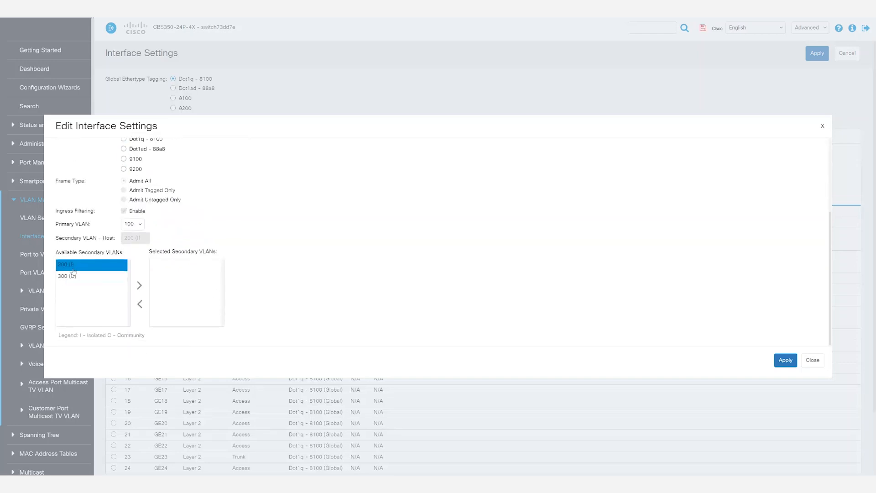
{"action": "left_click", "coordinate": [66, 267]}
{"action": "left_click", "coordinate": [67, 277]}
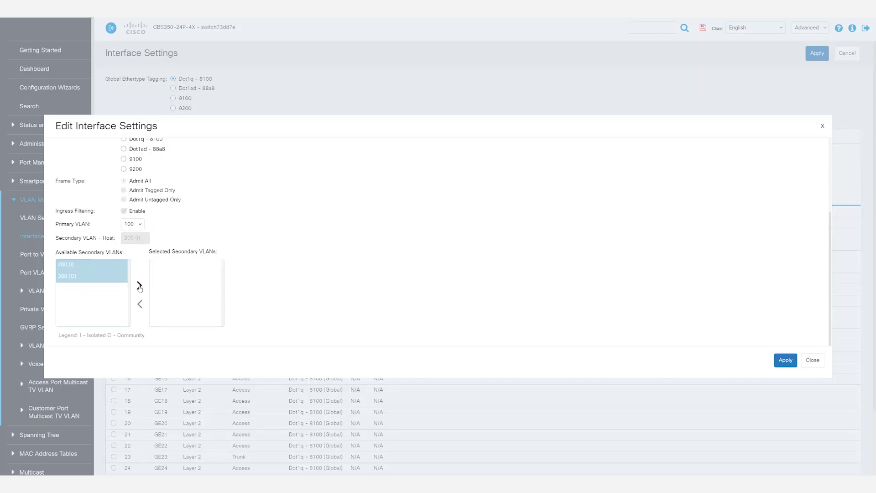
{"action": "left_click", "coordinate": [140, 286]}
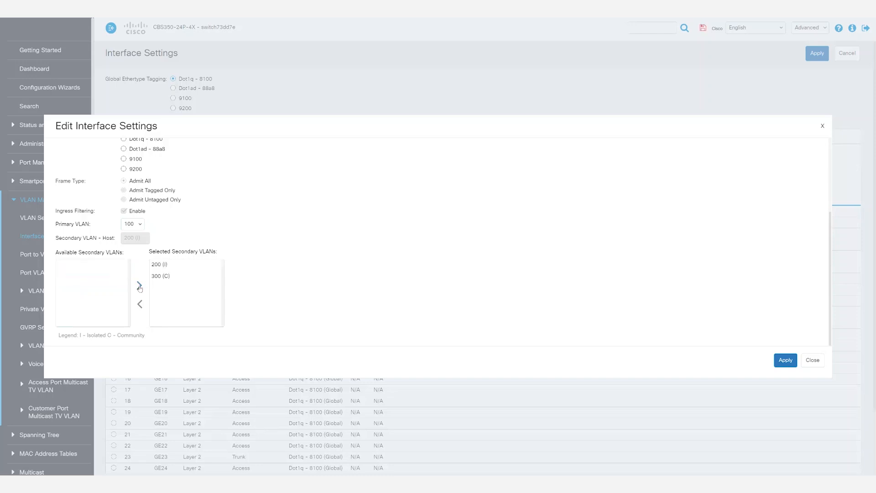
{"action": "left_click", "coordinate": [165, 267]}
{"action": "left_click", "coordinate": [165, 267]}
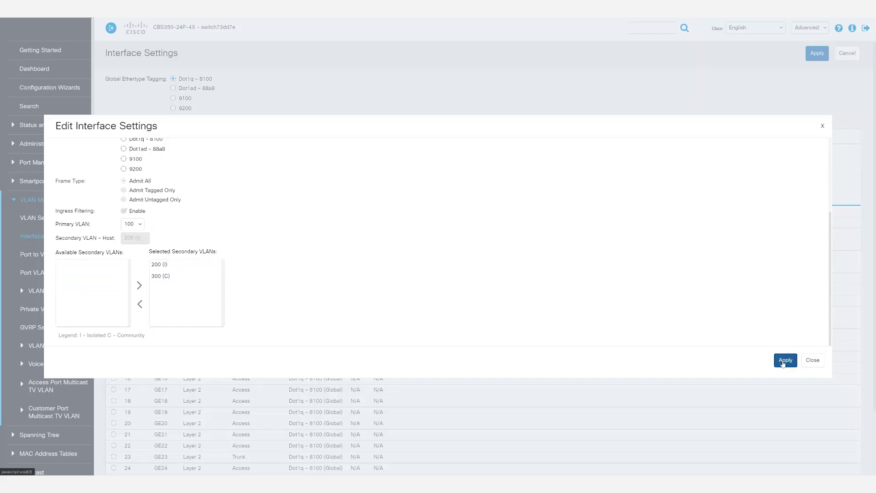
{"action": "left_click", "coordinate": [786, 361]}
{"action": "left_click", "coordinate": [810, 360]}
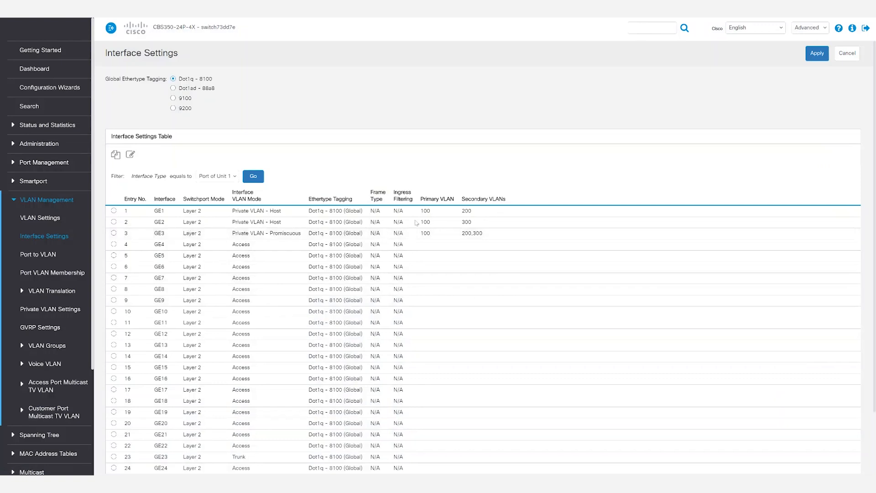
Compare the secondary VLAN assignments of ports GE1 to GE6 in the Interface Settings Table
{"action": "left_click_drag", "start_coordinate": [462, 223], "coordinate": [480, 223]}
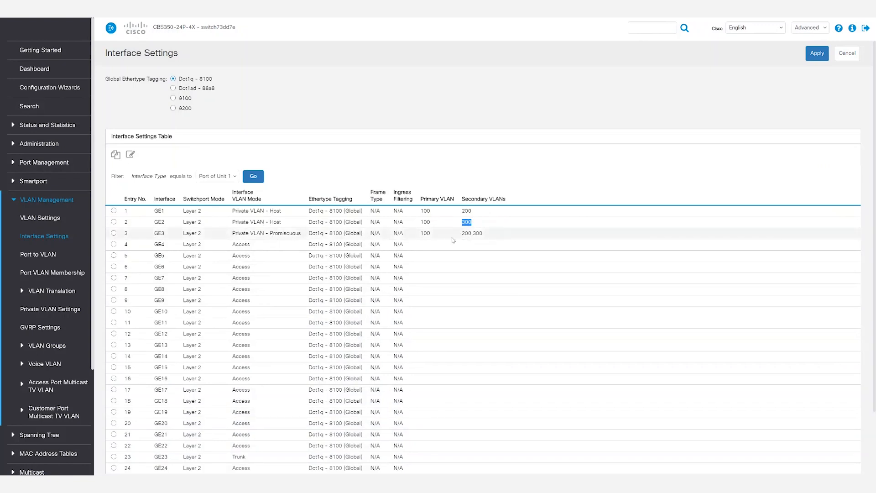
{"action": "left_click_drag", "start_coordinate": [461, 233], "coordinate": [477, 233]}
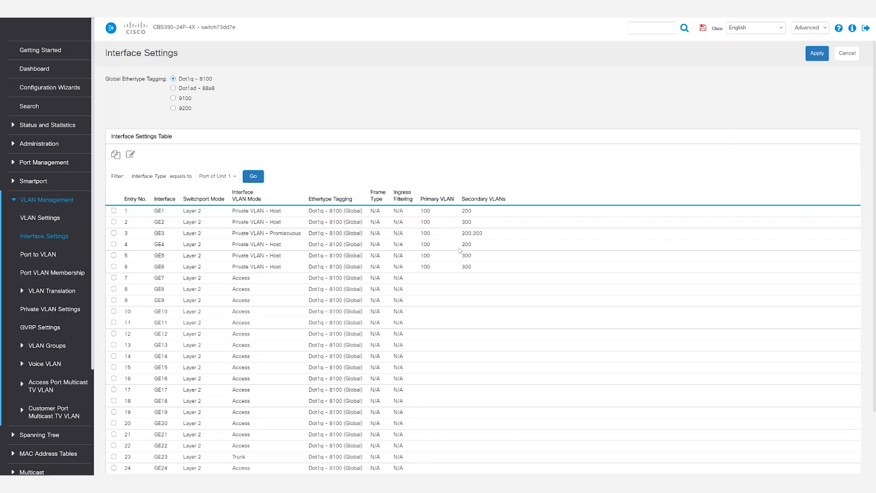
{"action": "left_click_drag", "start_coordinate": [460, 249], "coordinate": [478, 247]}
{"action": "left_click_drag", "start_coordinate": [477, 257], "coordinate": [459, 258]}
{"action": "left_click", "coordinate": [462, 259]}
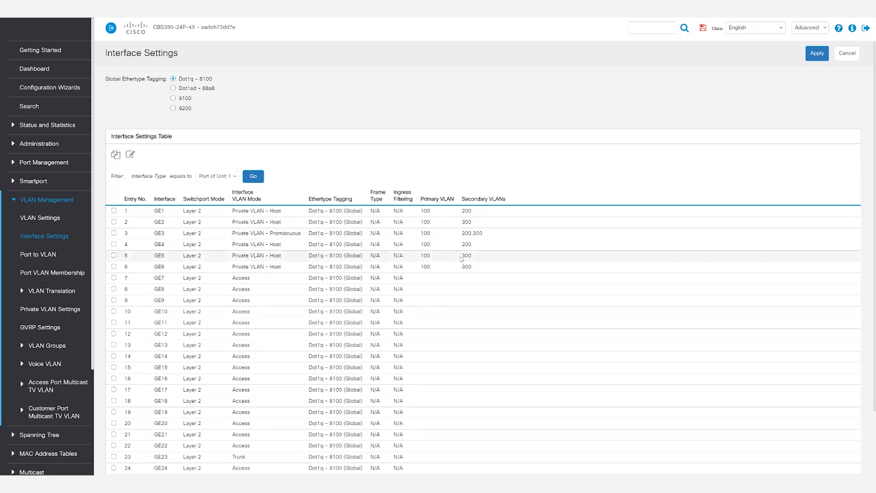
{"action": "left_click_drag", "start_coordinate": [484, 249], "coordinate": [462, 247]}
{"action": "left_click_drag", "start_coordinate": [477, 211], "coordinate": [462, 211]}
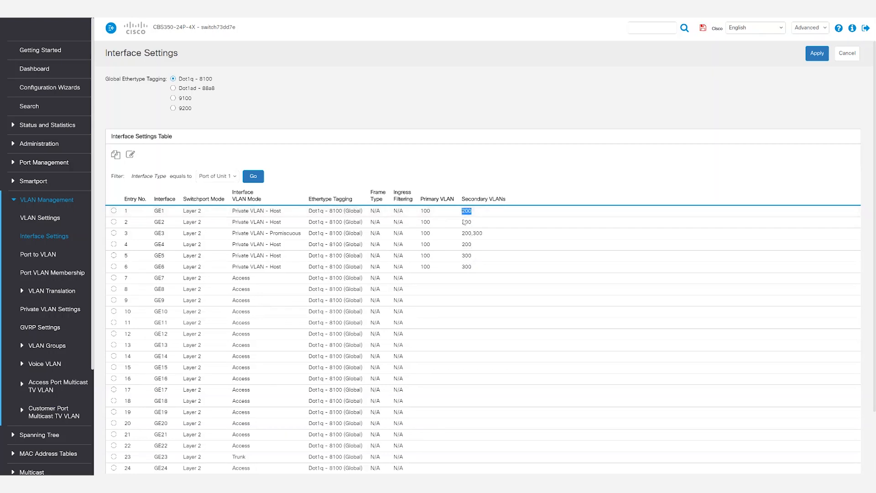
{"action": "double_click", "coordinate": [466, 221]}
{"action": "left_click_drag", "start_coordinate": [473, 233], "coordinate": [484, 234]}
{"action": "left_click", "coordinate": [470, 256]}
{"action": "double_click", "coordinate": [470, 255]}
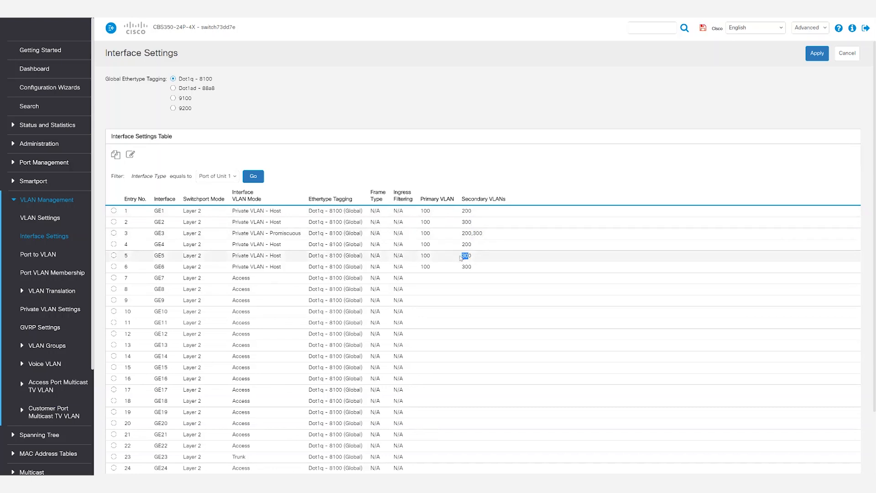
{"action": "double_click", "coordinate": [472, 267]}
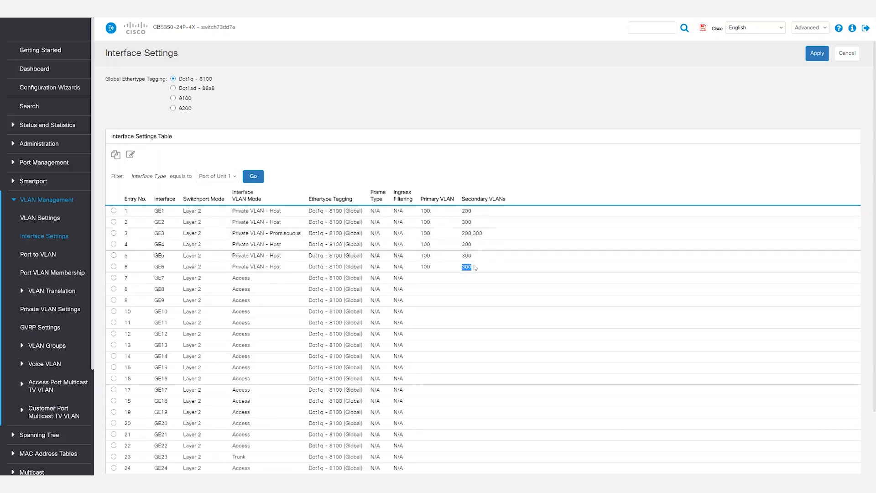